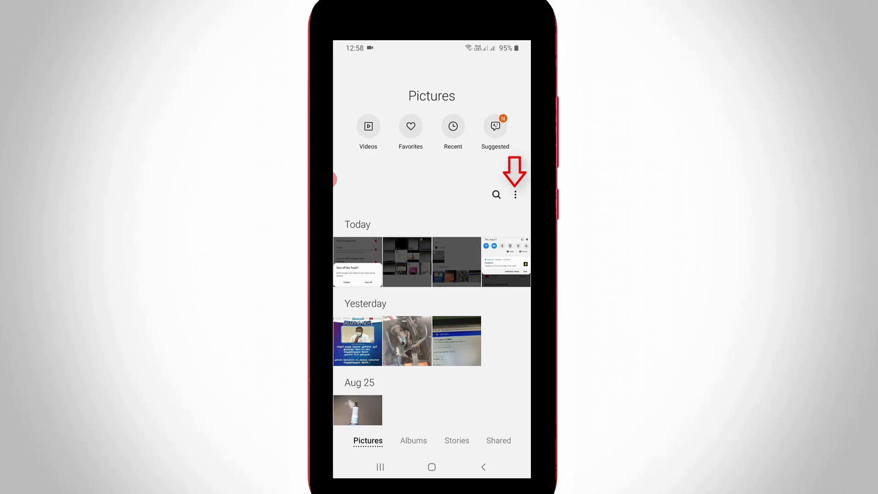
- Open the Trash, holding 14 images and 3 videos, from the Pictures screen menu
left_click(516, 194)
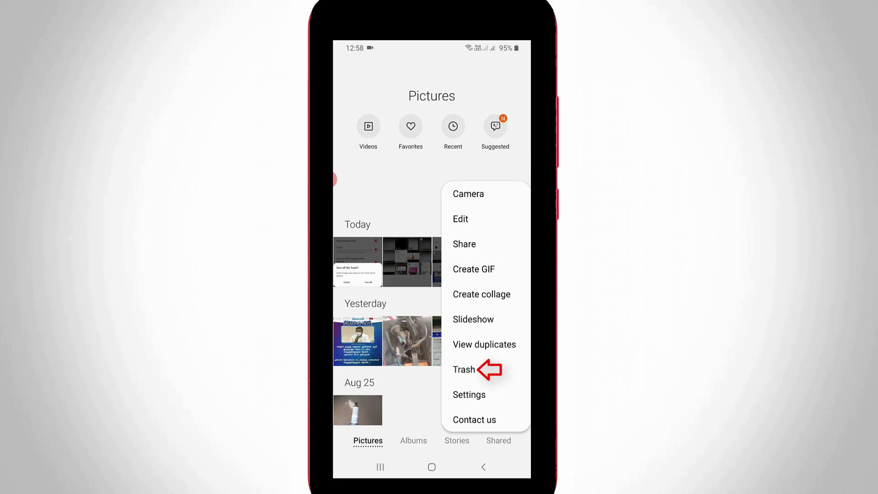
left_click(463, 369)
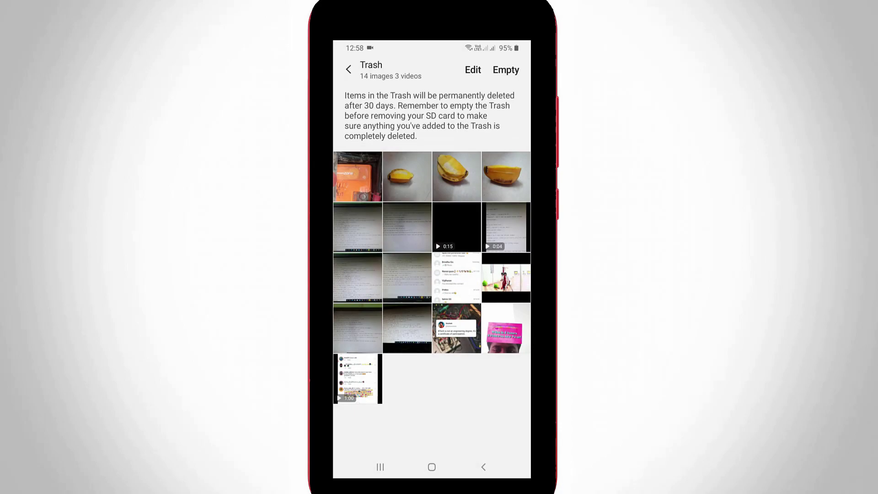
- Select the banana photo in Trash and permanently delete it, confirming the deletion
left_click(407, 177)
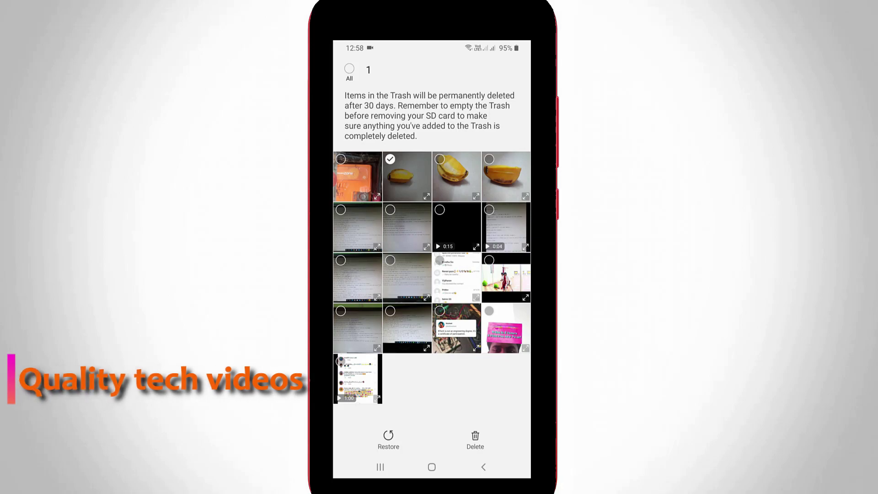
left_click(474, 439)
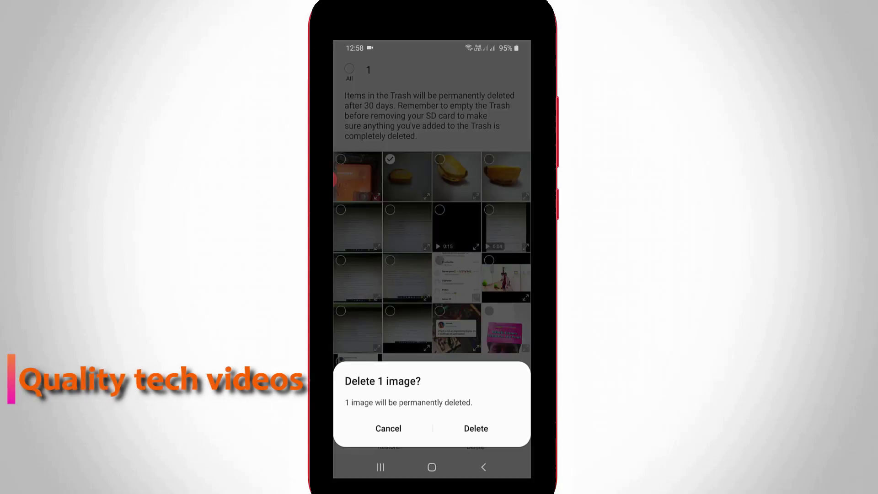
left_click(475, 429)
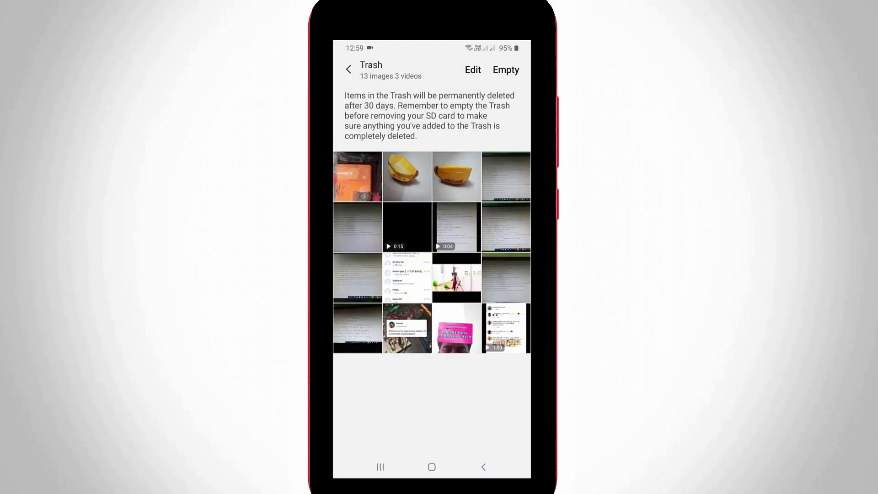
- Select all 16 remaining Trash items and request their permanent deletion
left_click(357, 176)
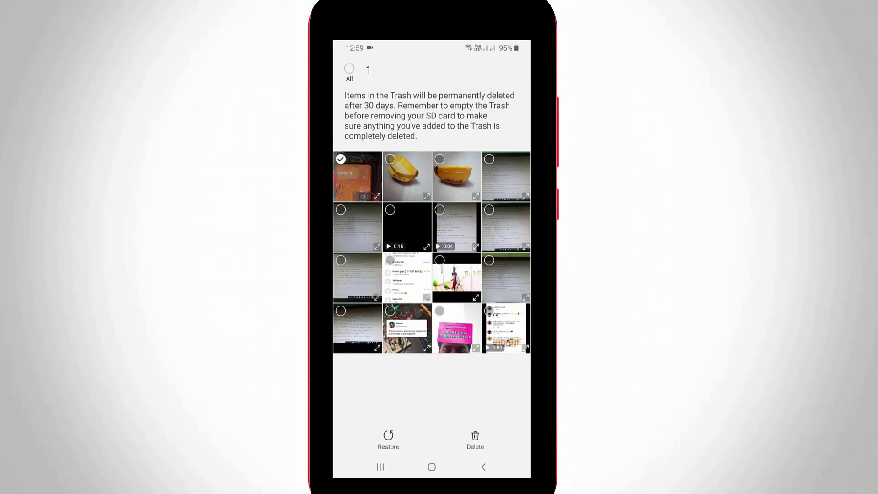
left_click(350, 69)
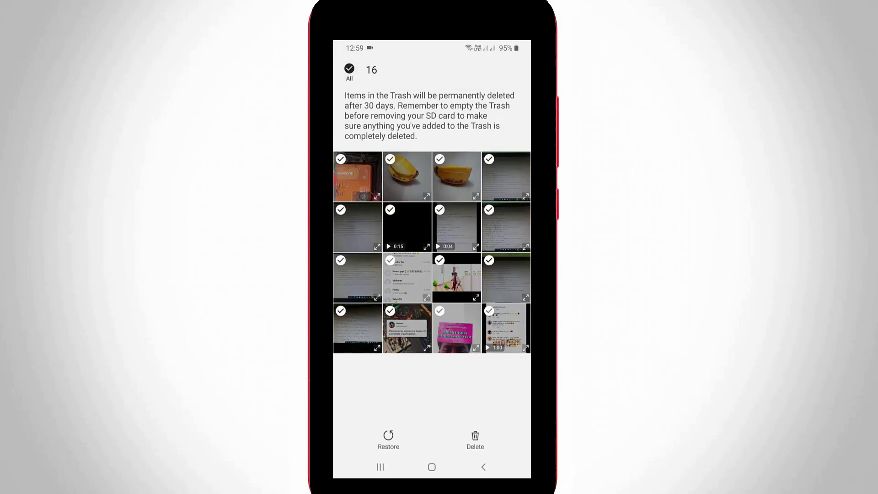
left_click(475, 439)
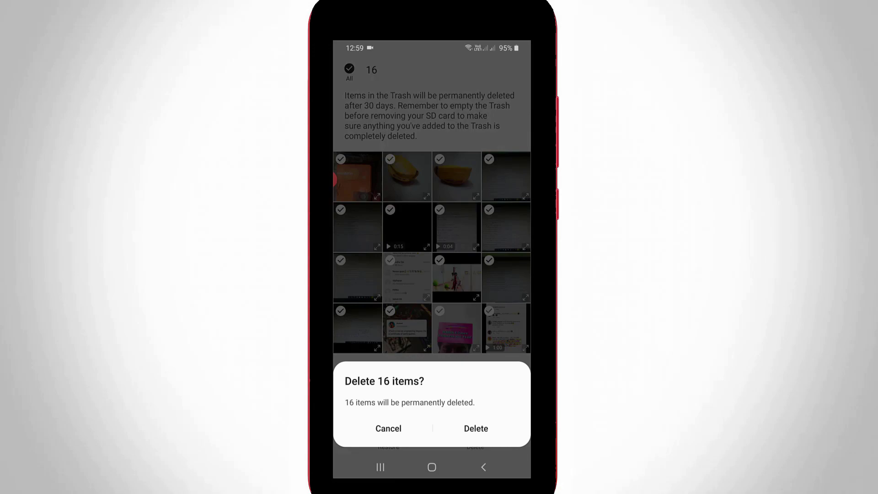
- Go back from Trash to Pictures and open Gallery Settings from the menu
left_click(483, 466)
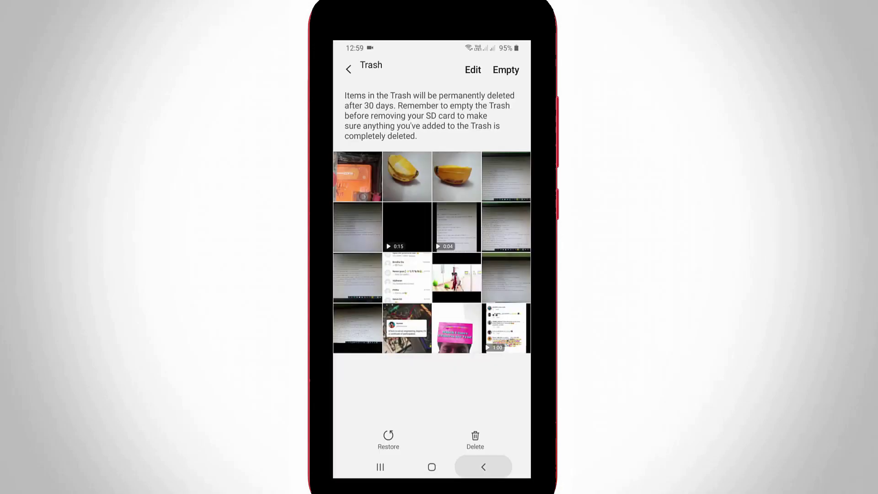
left_click(483, 466)
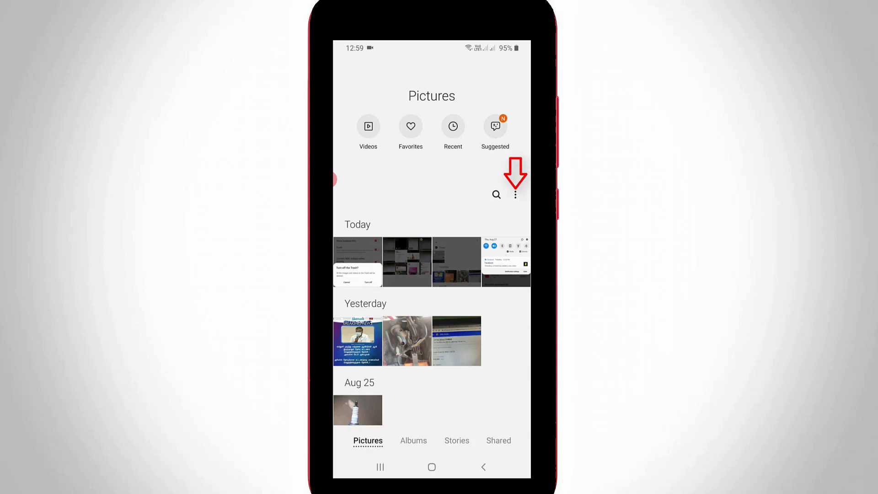
left_click(516, 194)
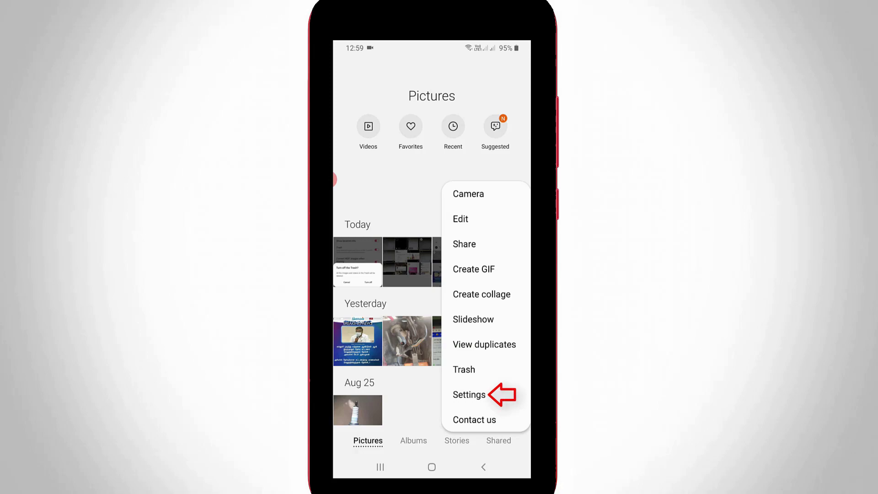
left_click(469, 394)
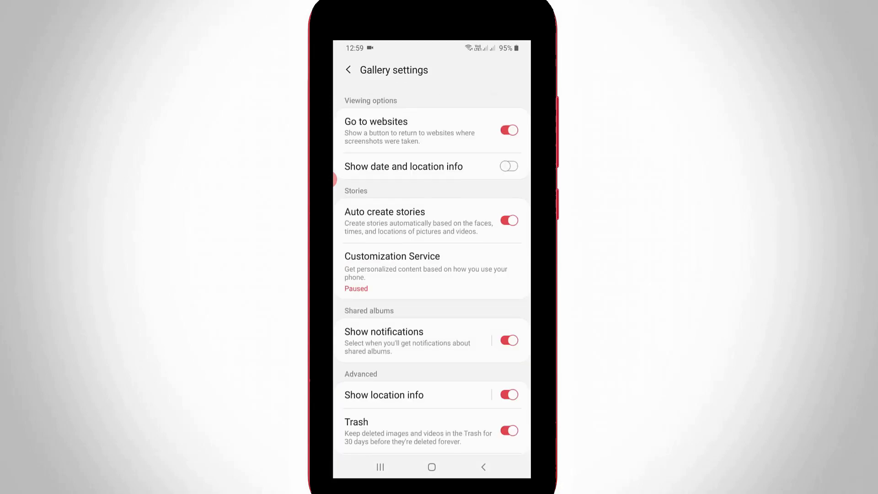